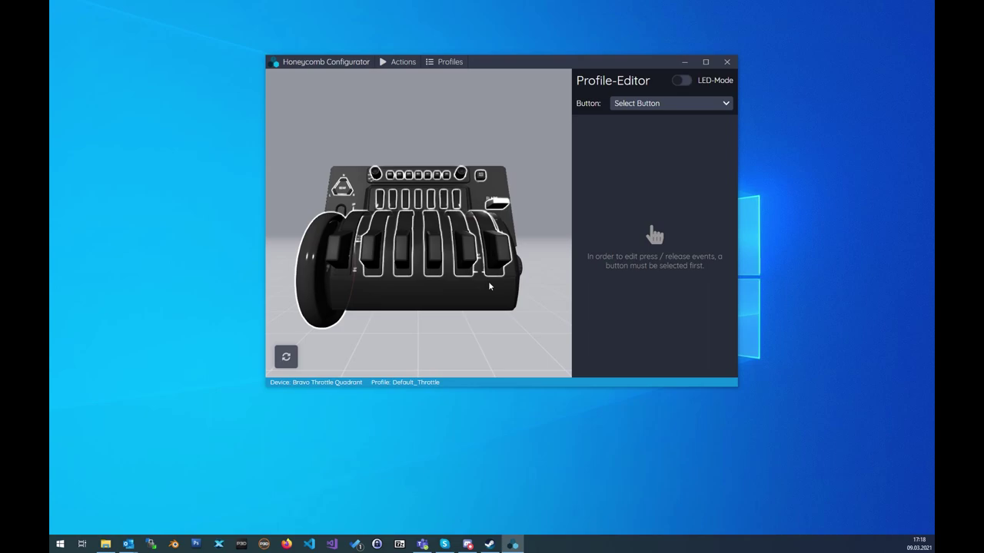
- Add three press events to the Toggle 4 ON button of the throttle quadrant
click(420, 199)
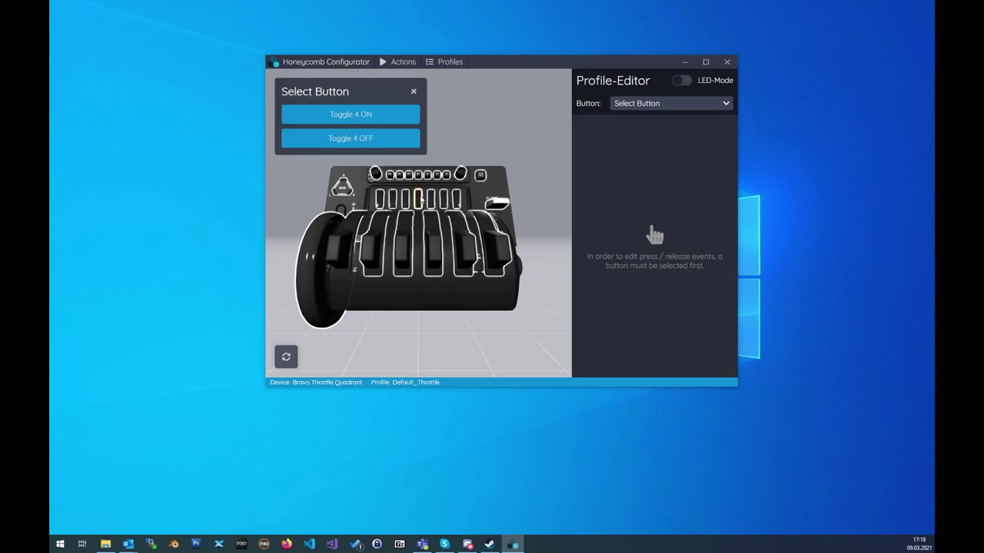
click(382, 121)
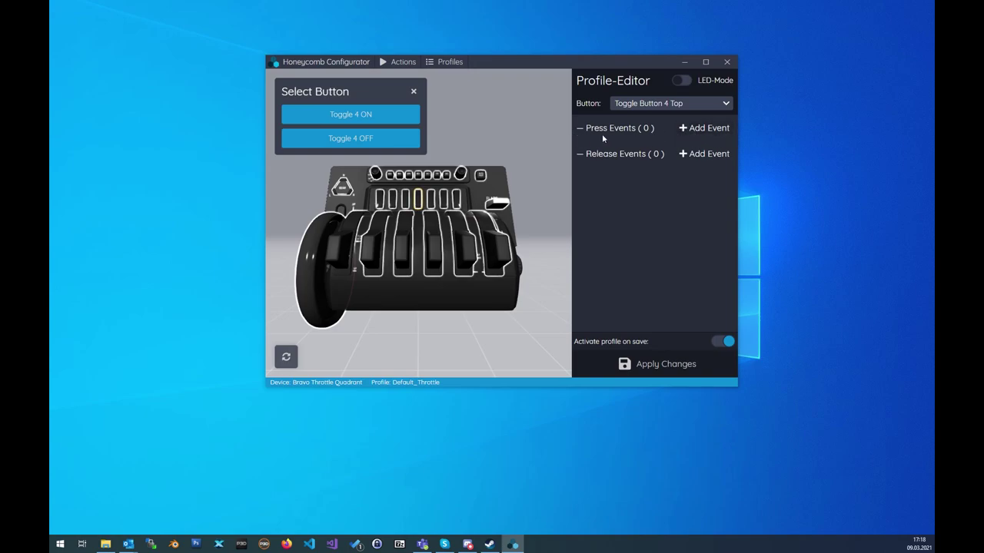
click(685, 132)
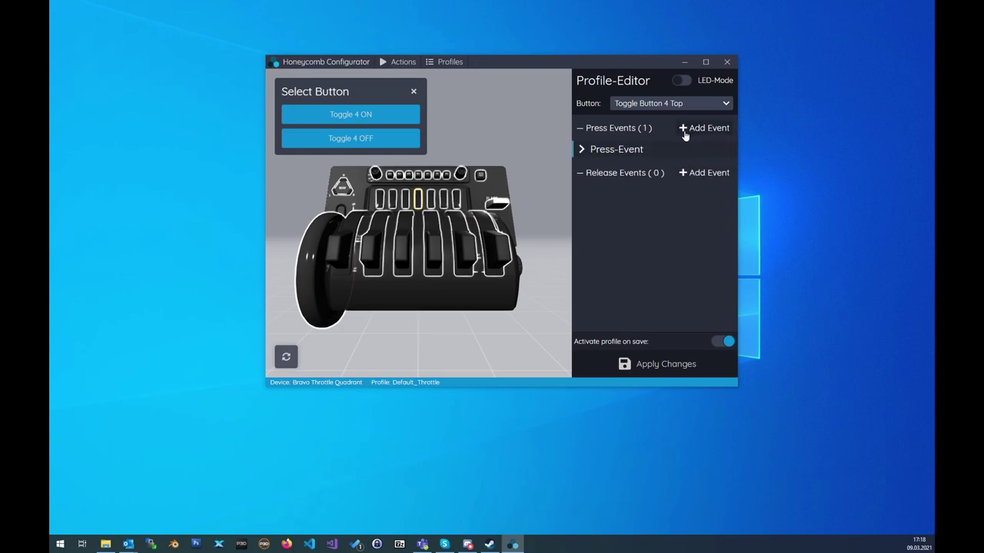
click(695, 130)
click(695, 130)
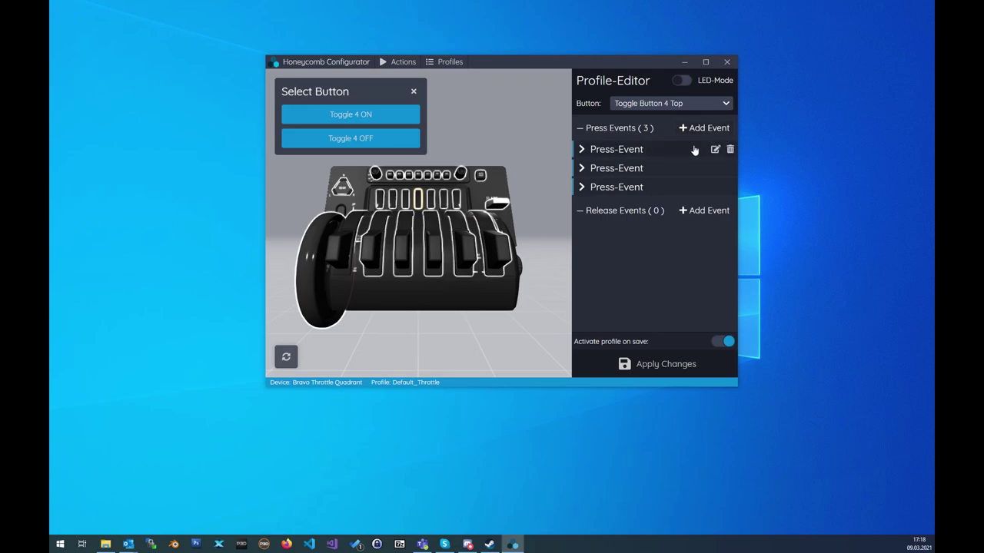
- Rename the first press event of Toggle 4 ON to Press1
click(714, 150)
key(BackSpace)
key(BackSpace)
key(BackSpace)
key(BackSpace)
key(BackSpace)
key(BackSpace)
text(1)
key(Return)
- Rename the second press event of Toggle 4 ON to Press2
click(646, 168)
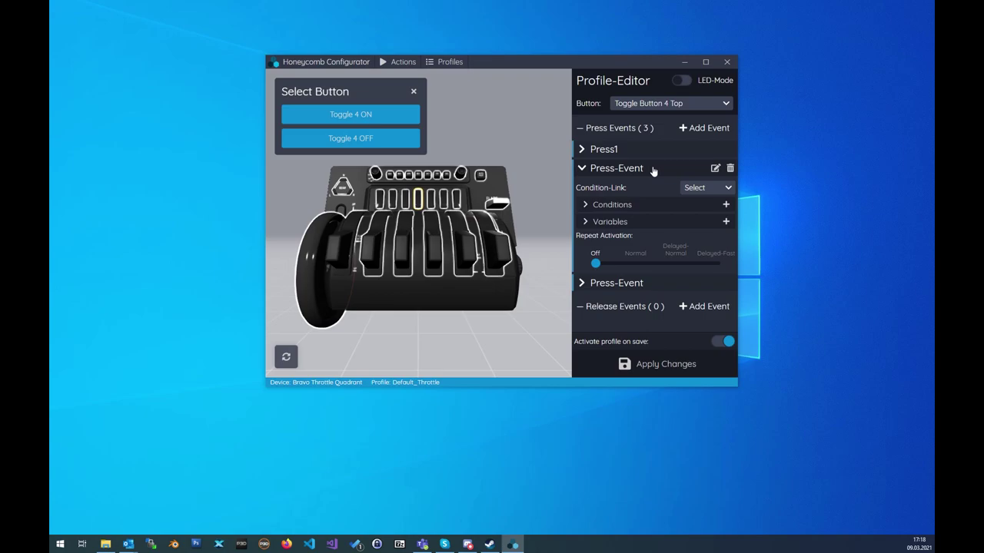
drag(644, 168, 615, 173)
text(1)
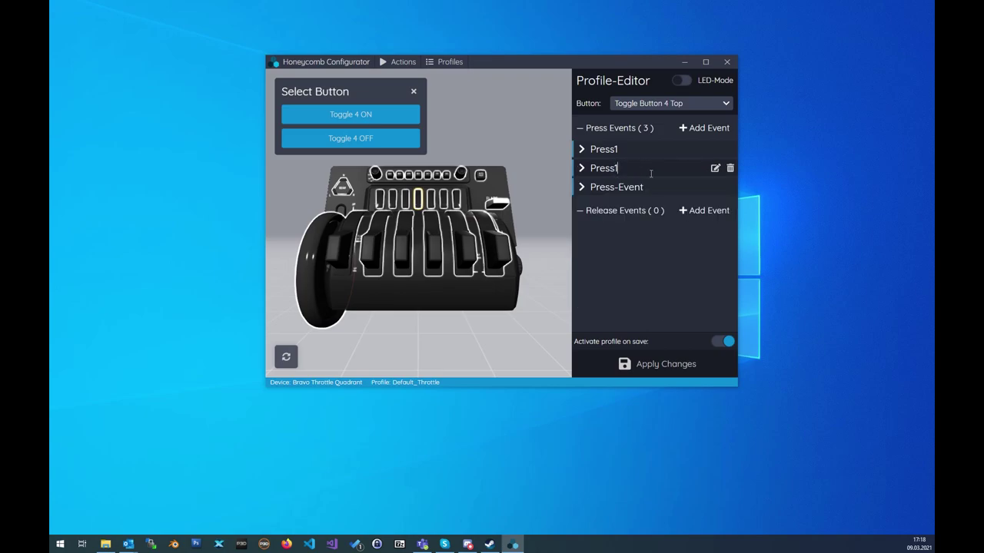
key(BackSpace)
text(2)
click(698, 189)
drag(644, 168, 615, 172)
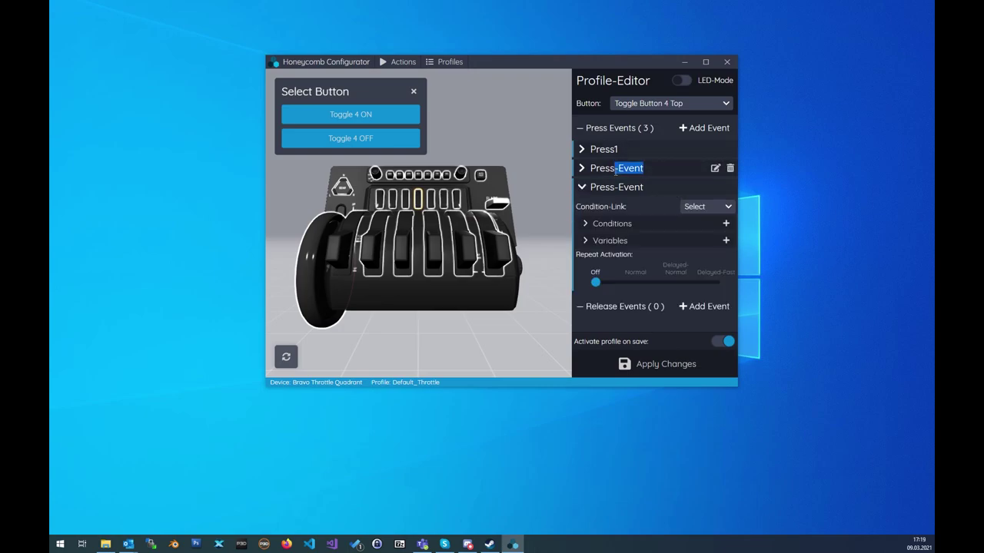
text(2)
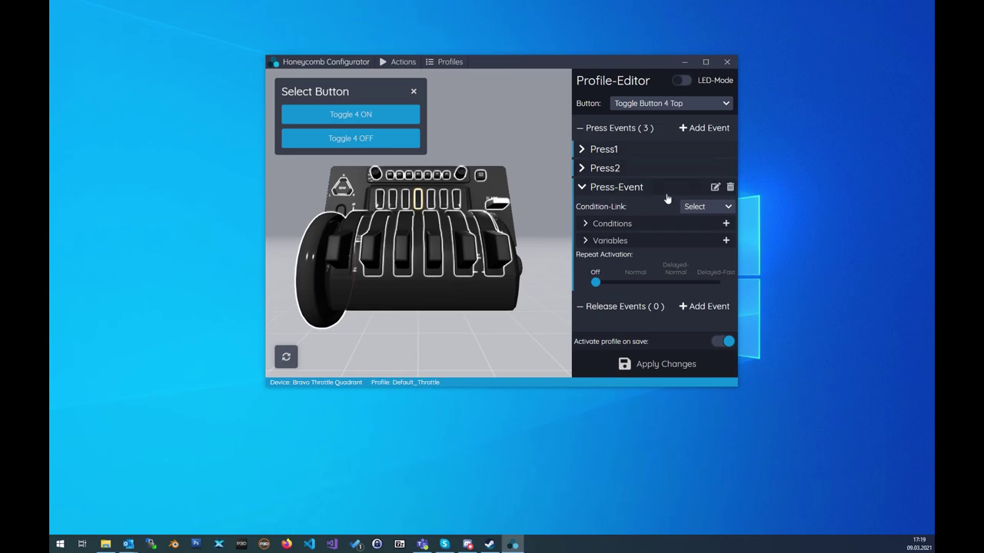
click(592, 173)
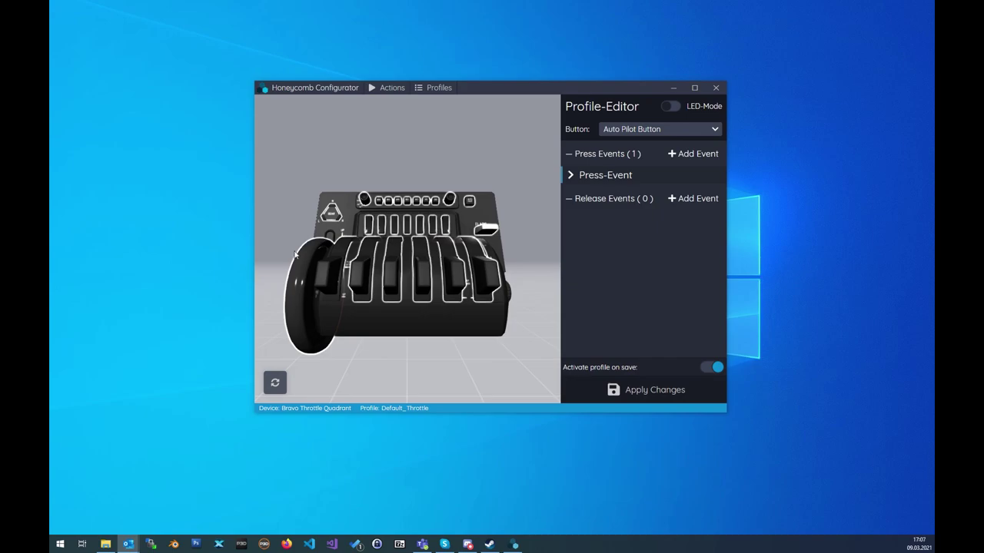
- Turn on LED mode and choose MASTER as the LED whose settings are shown
click(679, 110)
click(673, 107)
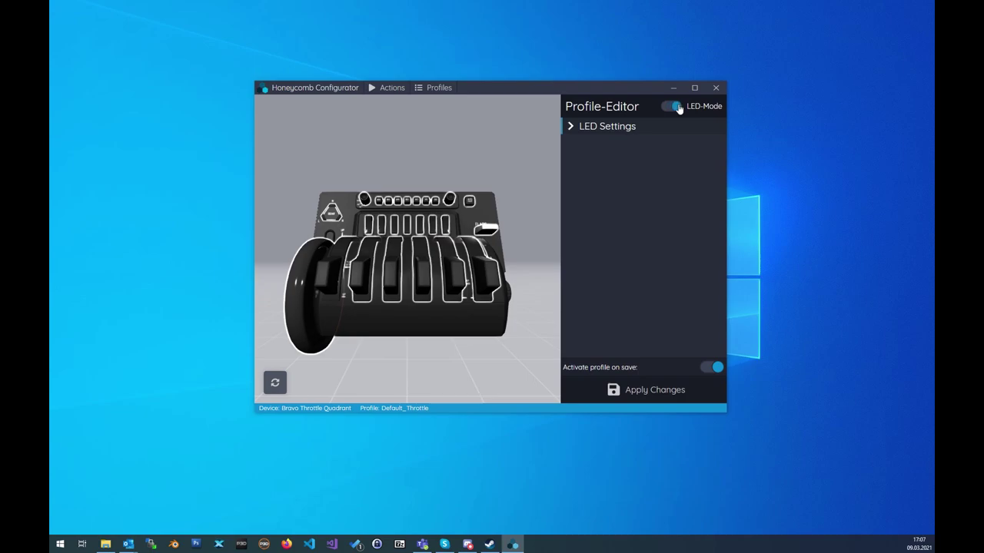
click(632, 128)
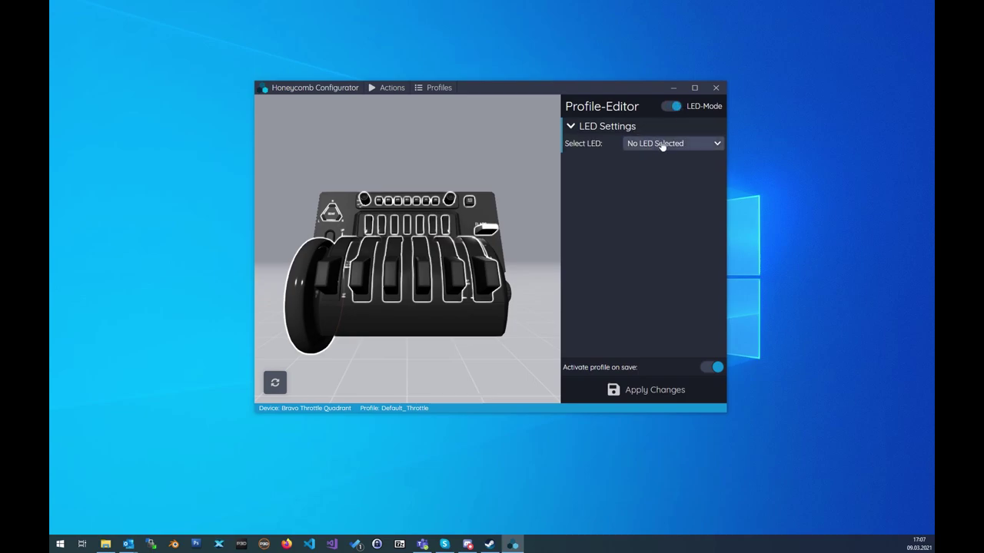
click(662, 146)
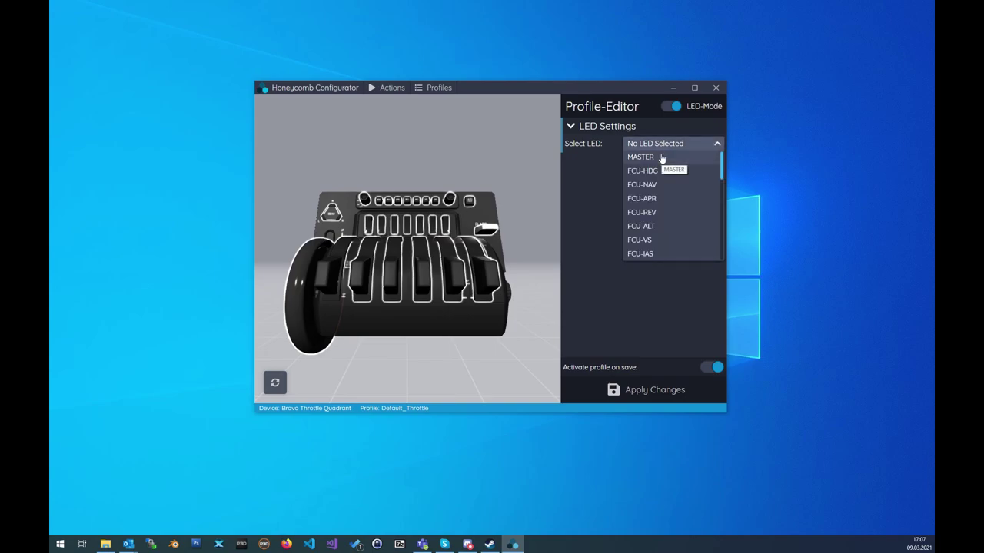
click(662, 158)
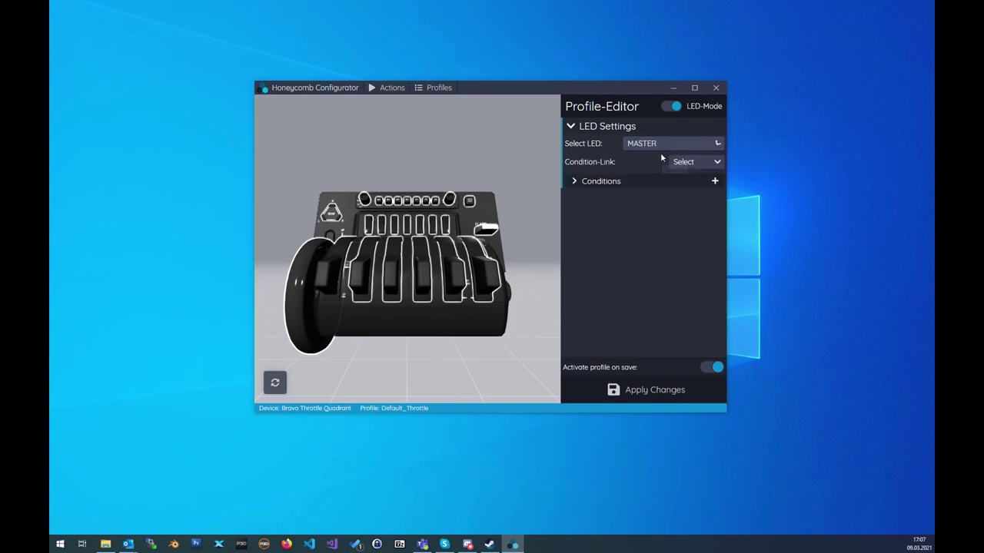
- Open Condition 1 of the MASTER LED and examine the list of available condition variables
click(577, 185)
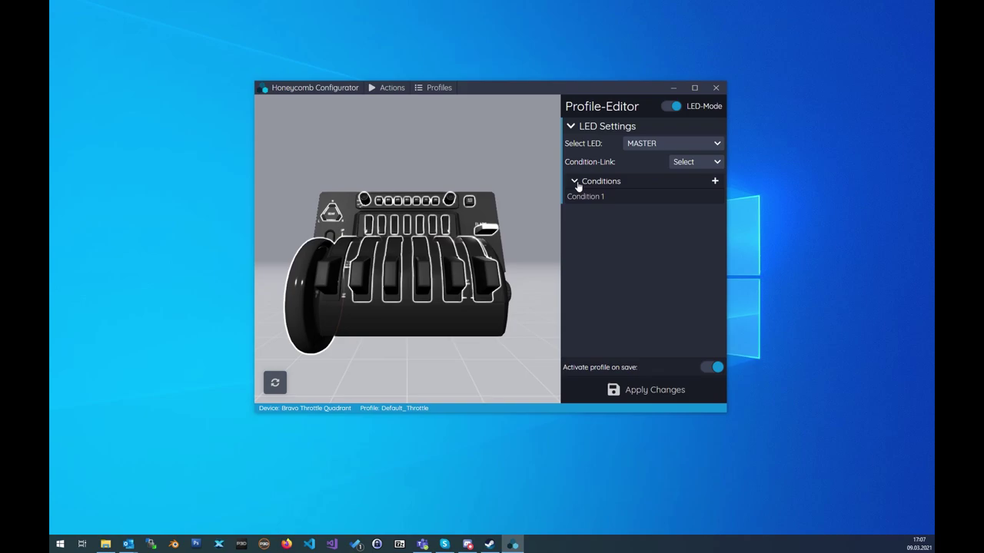
click(588, 197)
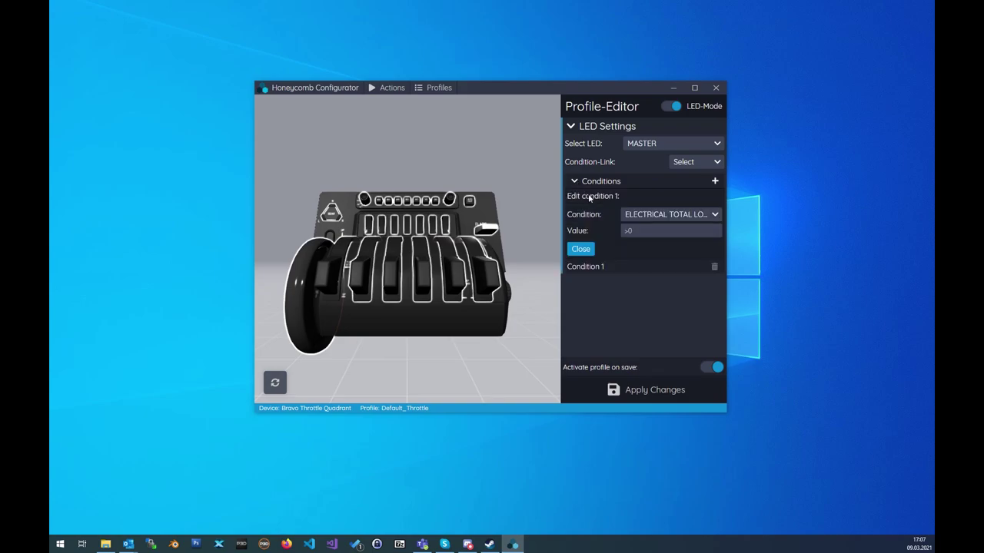
click(690, 217)
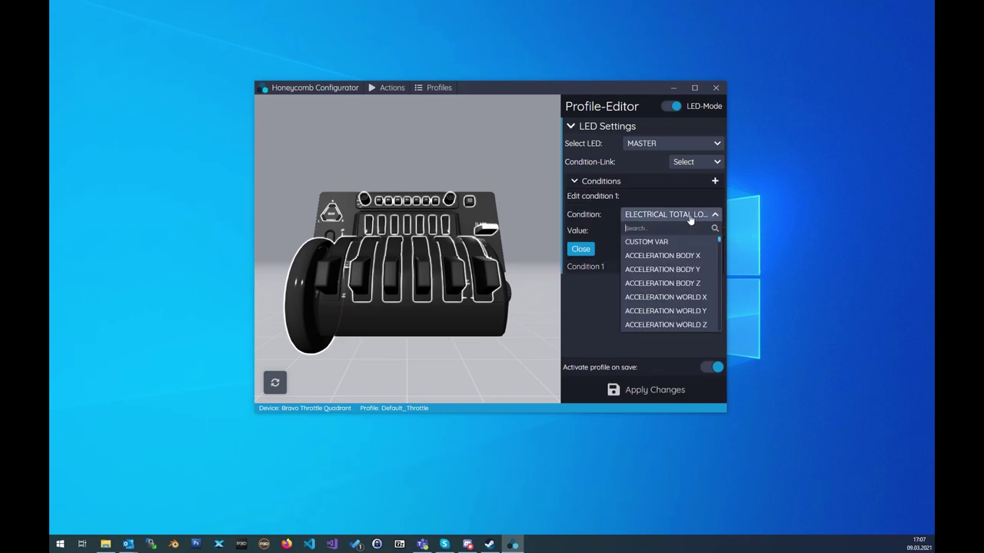
click(590, 350)
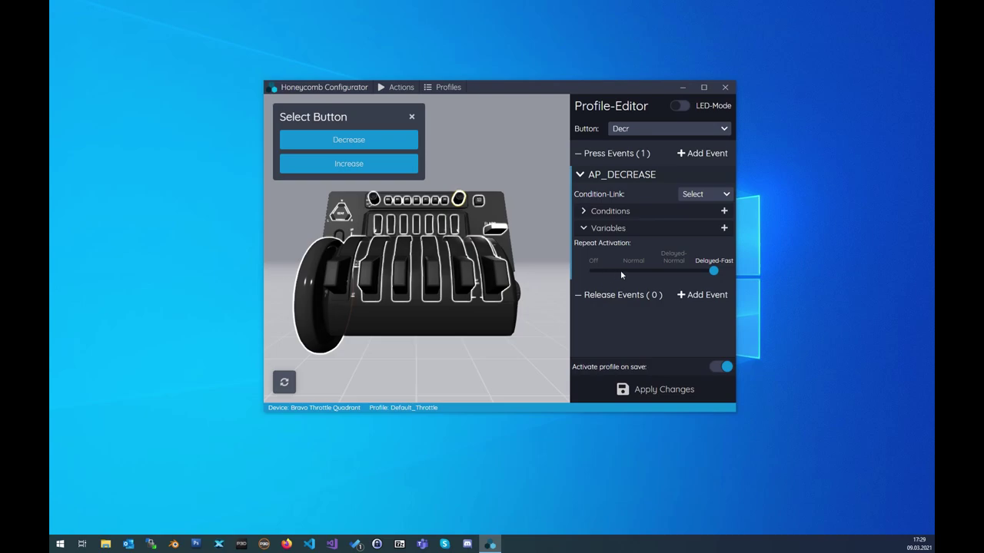
- Cycle the AP_DECREASE event's repeat activation through Off, Normal and Delayed-Normal, ending on Delayed-Fast
click(595, 272)
click(634, 273)
click(674, 271)
click(713, 270)
click(634, 271)
click(676, 272)
drag(674, 272, 714, 271)
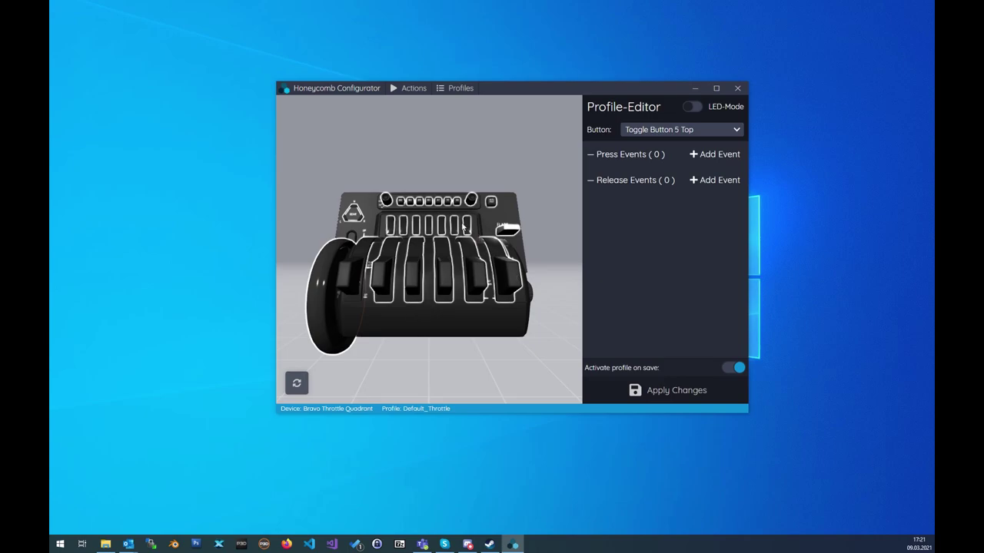
- Add a press event to the Toggle 6 ON button and expand its settings
click(456, 225)
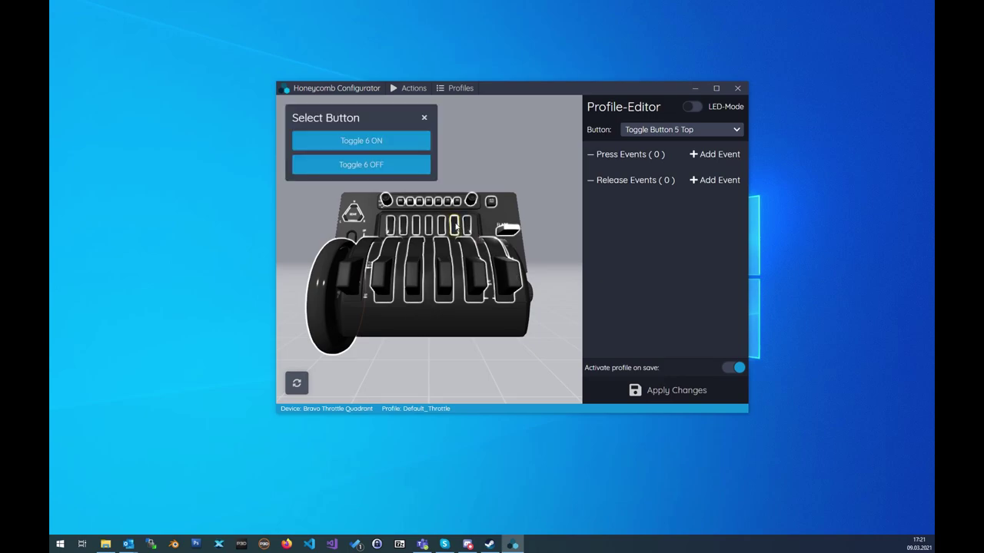
click(347, 140)
click(720, 154)
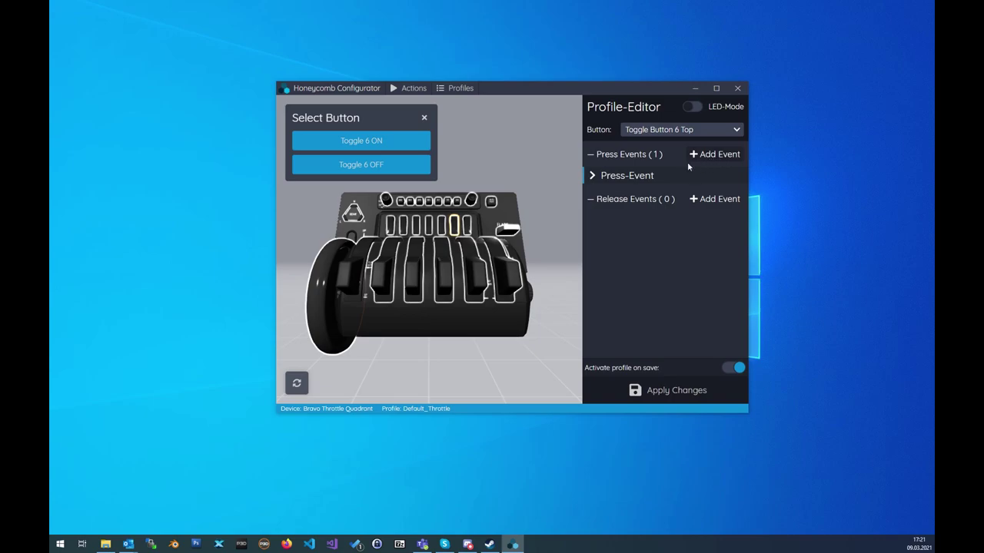
click(636, 176)
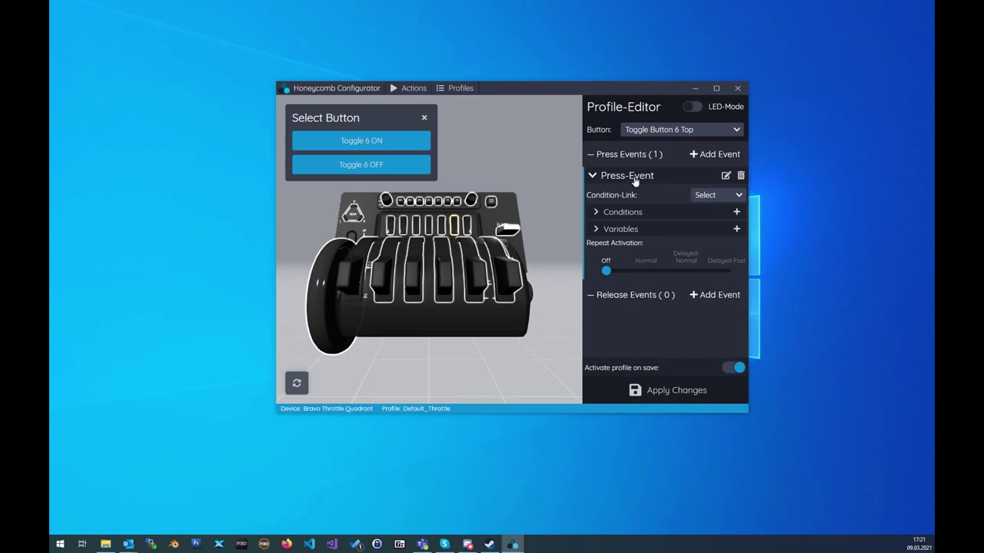
- Add a variable to the Toggle 6 ON press event and search the variable list for "master_ca"
click(629, 230)
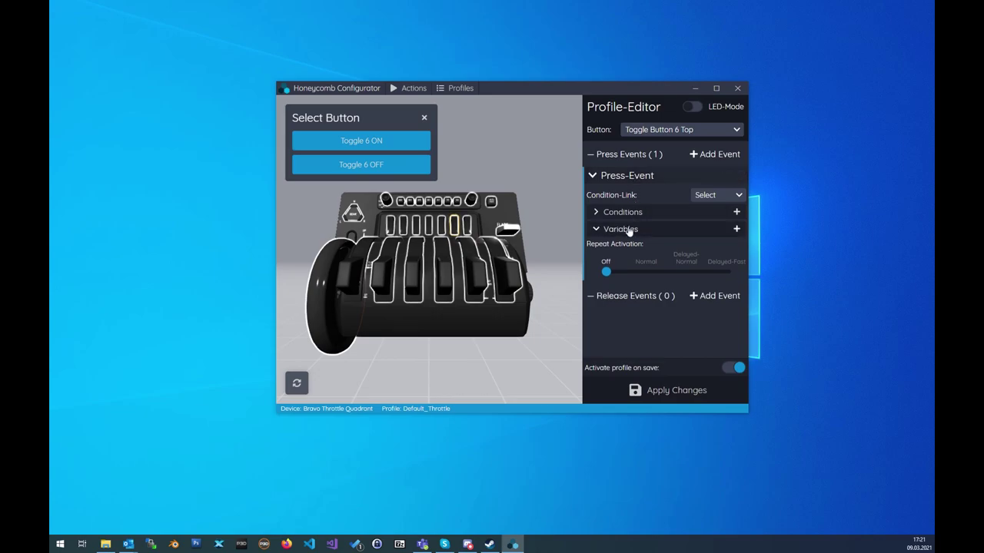
click(736, 230)
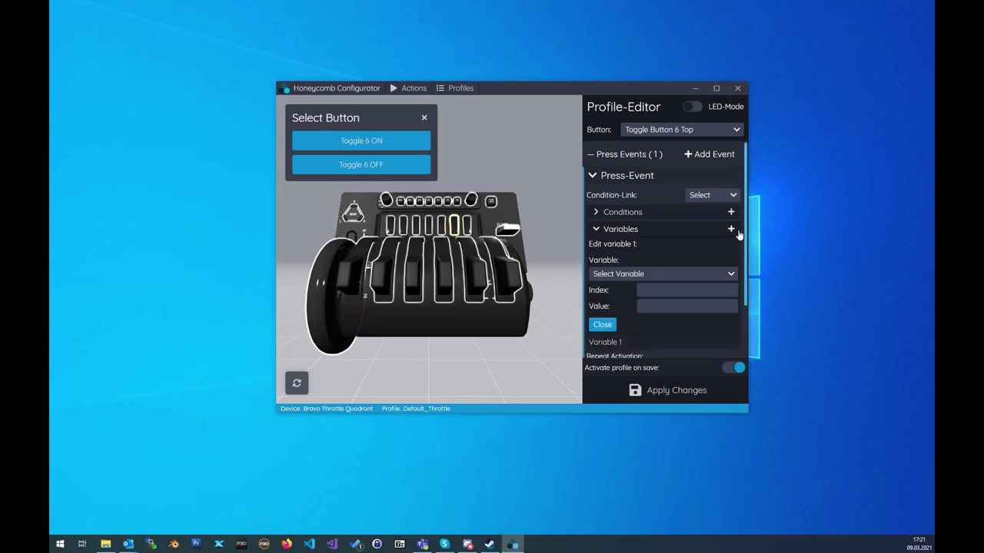
click(671, 276)
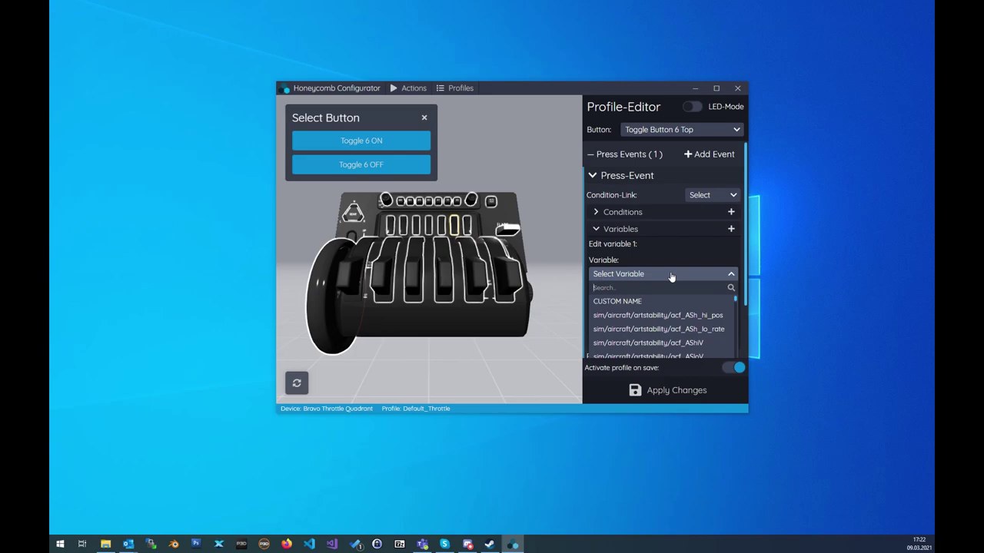
text(master)
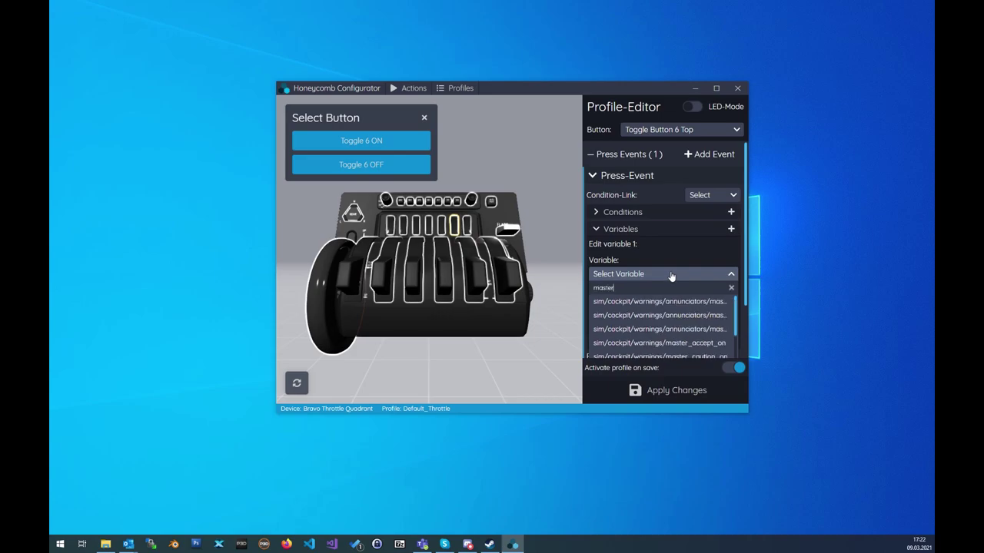
text(_ca)
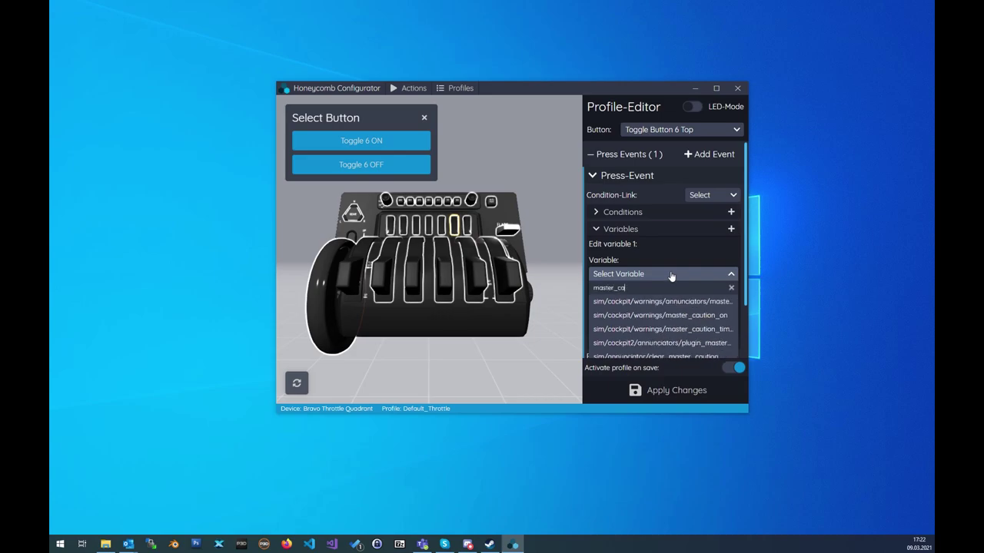
scroll(724, 284, down, 1)
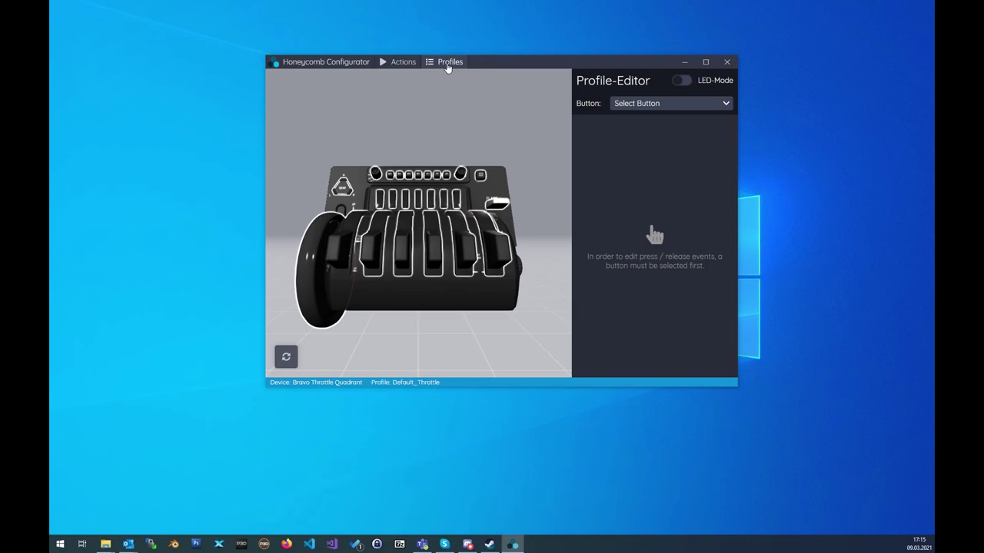
- Load the Aerosoft_A330_Professional_Throttle profile and display the events of the knob's Decrease button
click(448, 65)
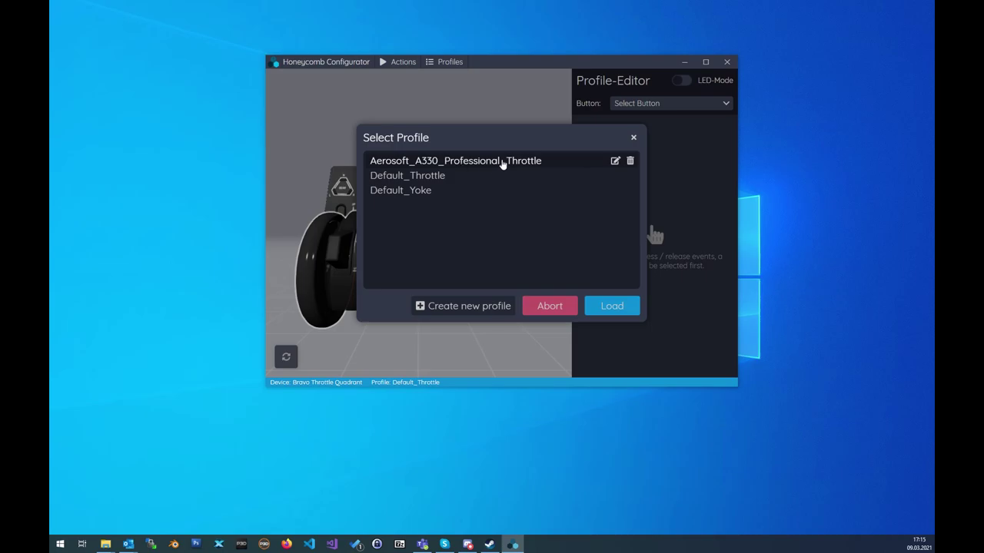
click(613, 306)
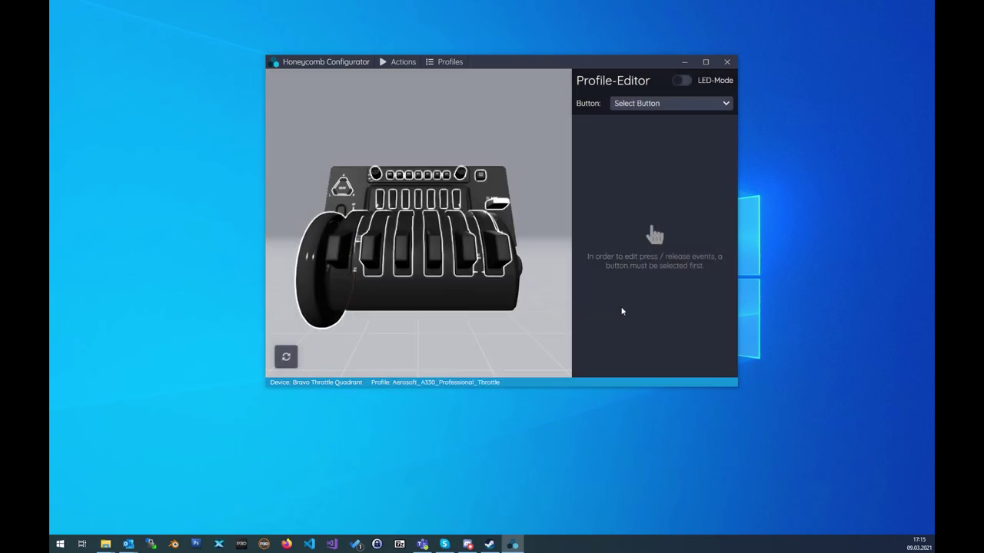
click(459, 177)
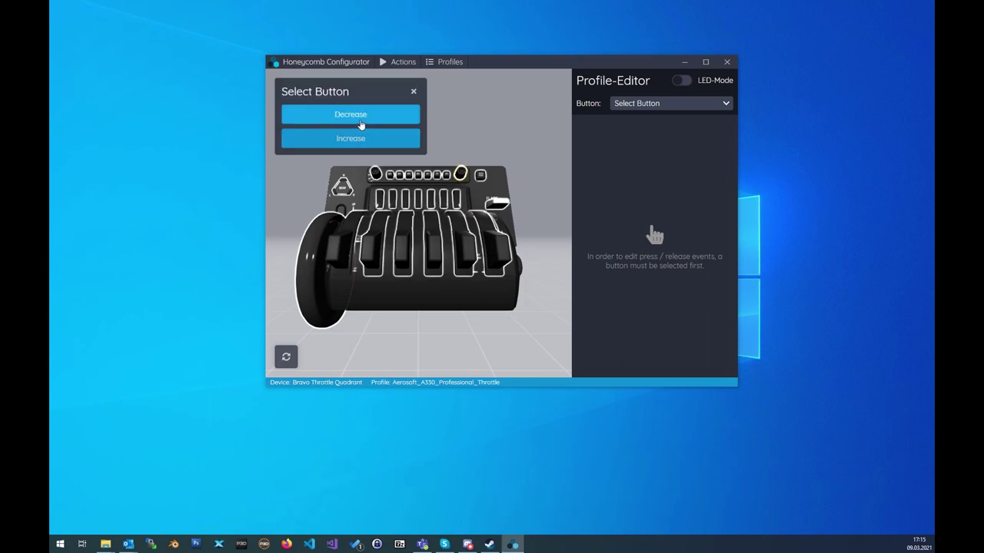
click(360, 125)
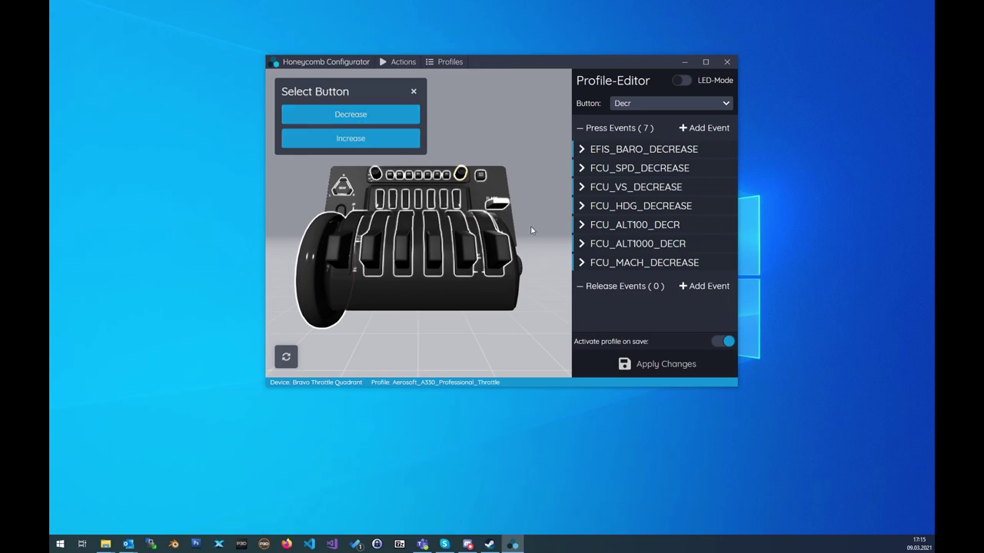
- Examine the Variable 2 settings of the FCU_ALT1000_DECR press event, including its name, value and boundaries
click(619, 244)
scroll(617, 248, down, 2)
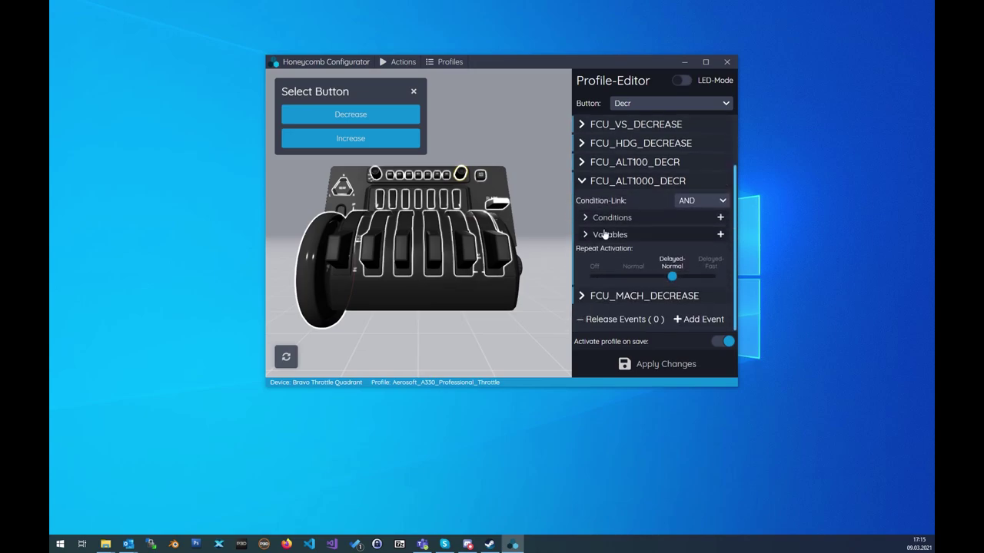
click(608, 234)
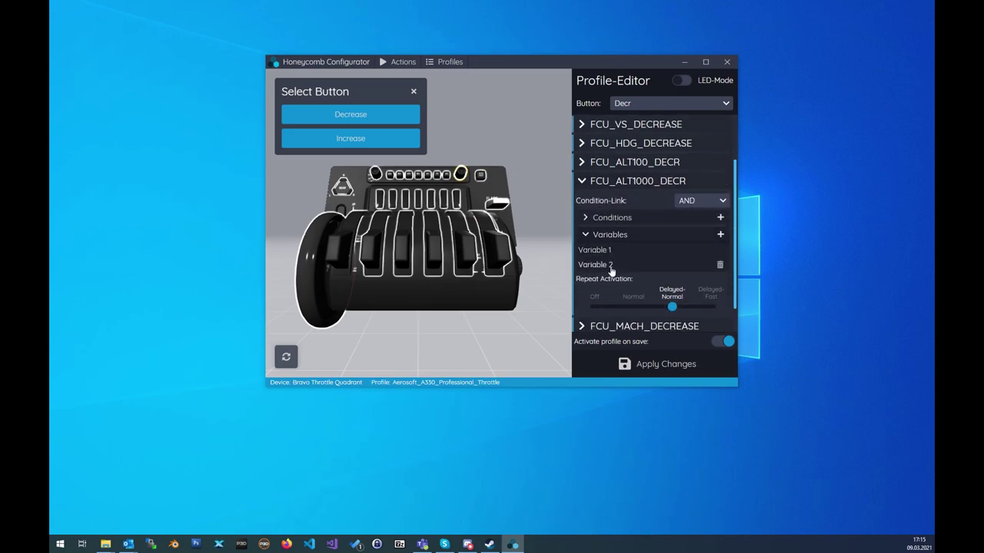
click(611, 269)
scroll(612, 271, down, 2)
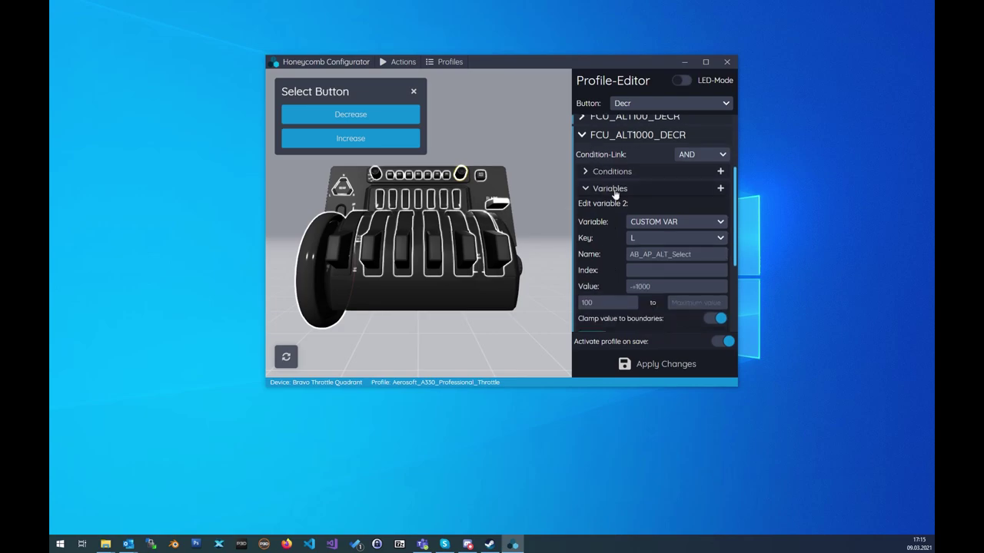
scroll(631, 230, down, 2)
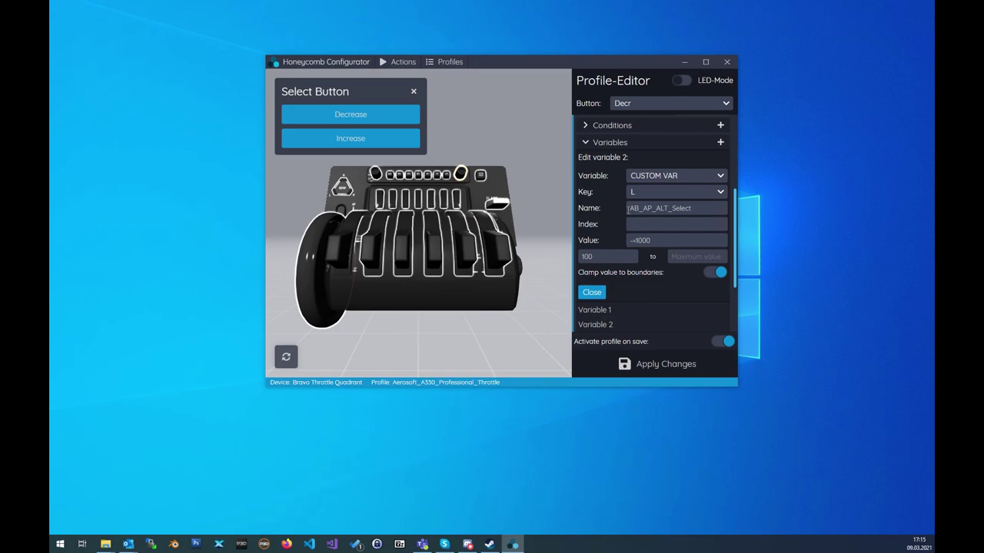
- Highlight the current variable's name, then examine Variable 2 of the FCU_ALT1000_INCR press event on the knob's Increase button, including its value and boundaries
drag(628, 208, 693, 208)
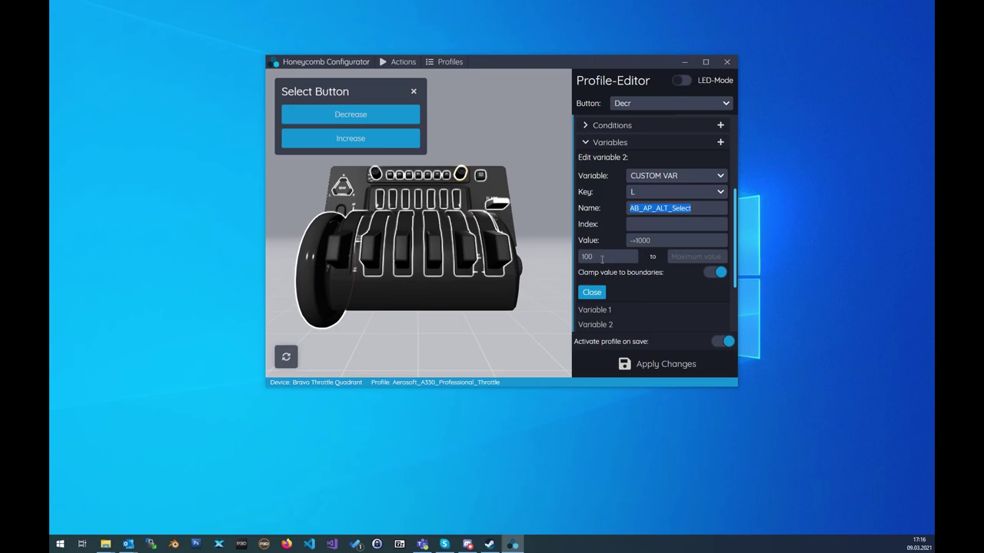
click(369, 146)
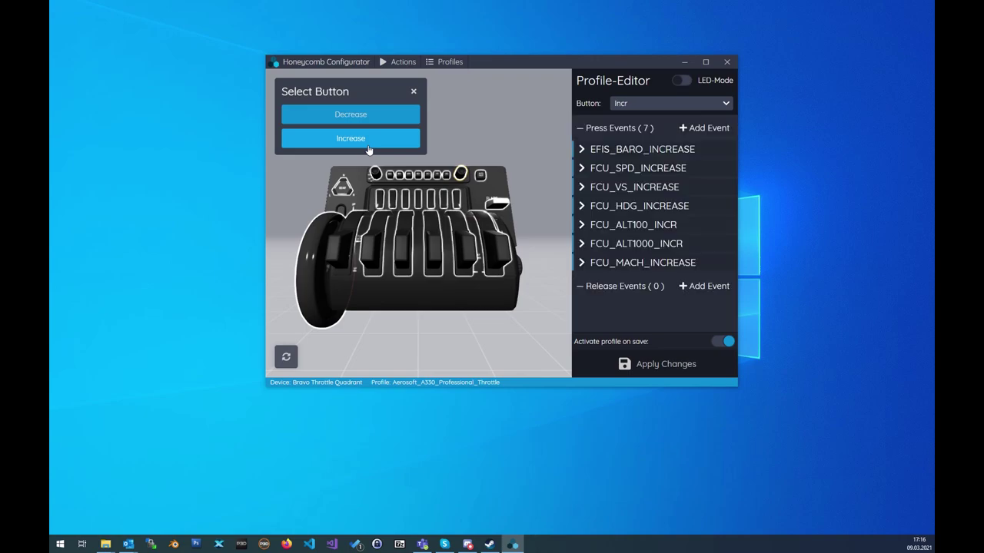
click(625, 244)
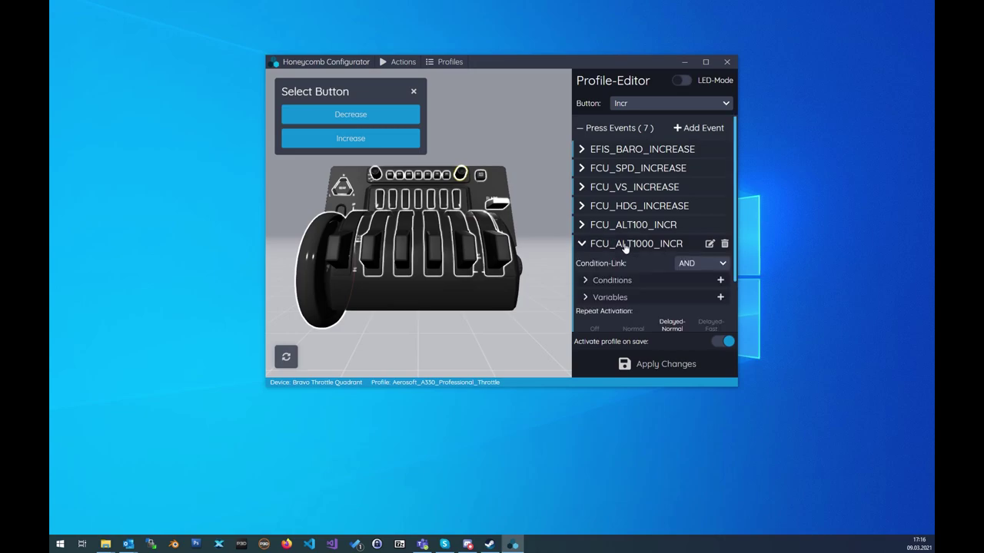
scroll(625, 247, down, 1)
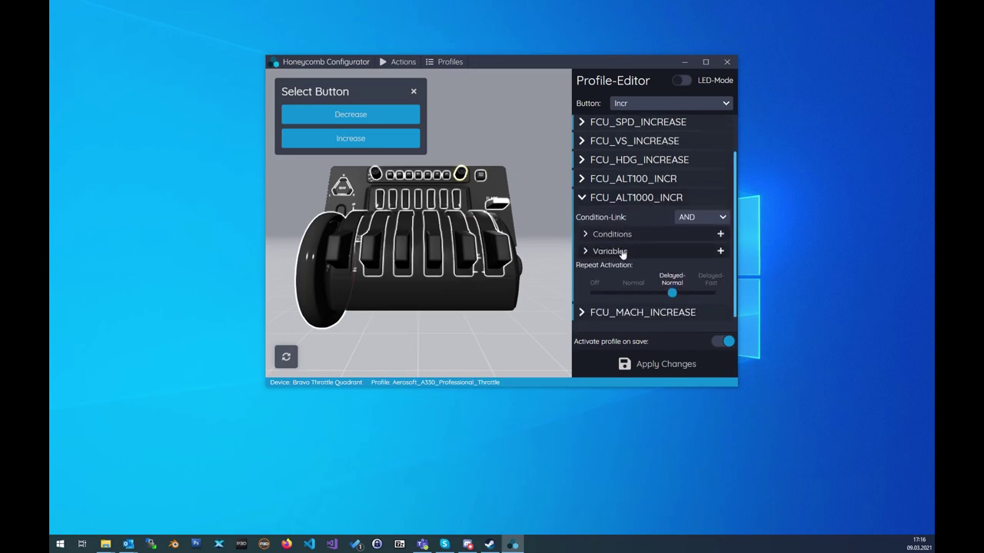
click(623, 257)
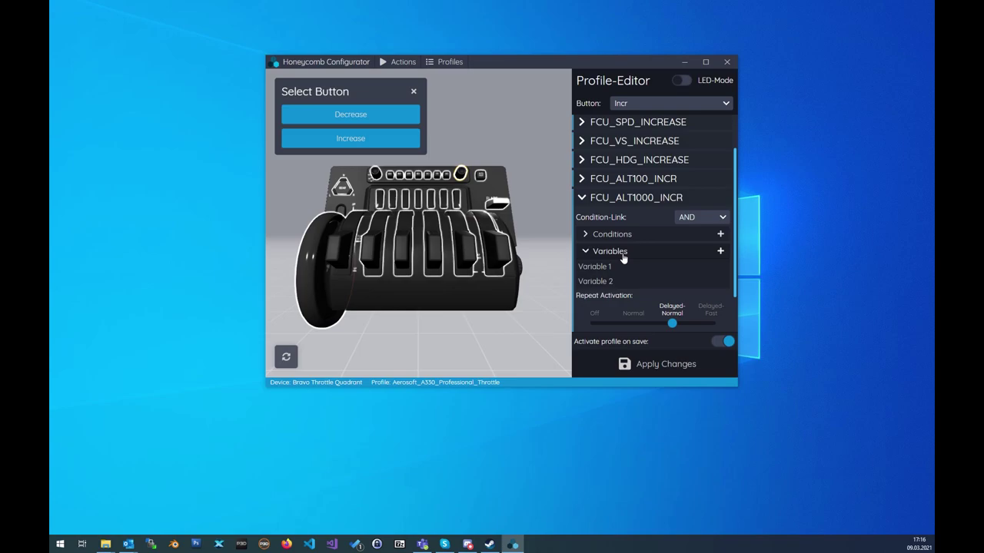
click(606, 281)
scroll(647, 283, down, 1)
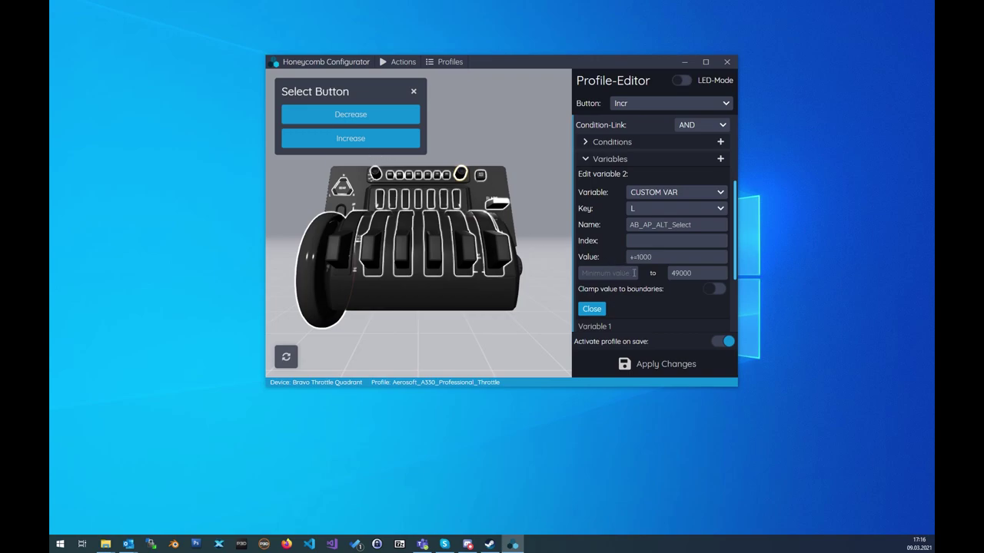
drag(630, 257, 640, 260)
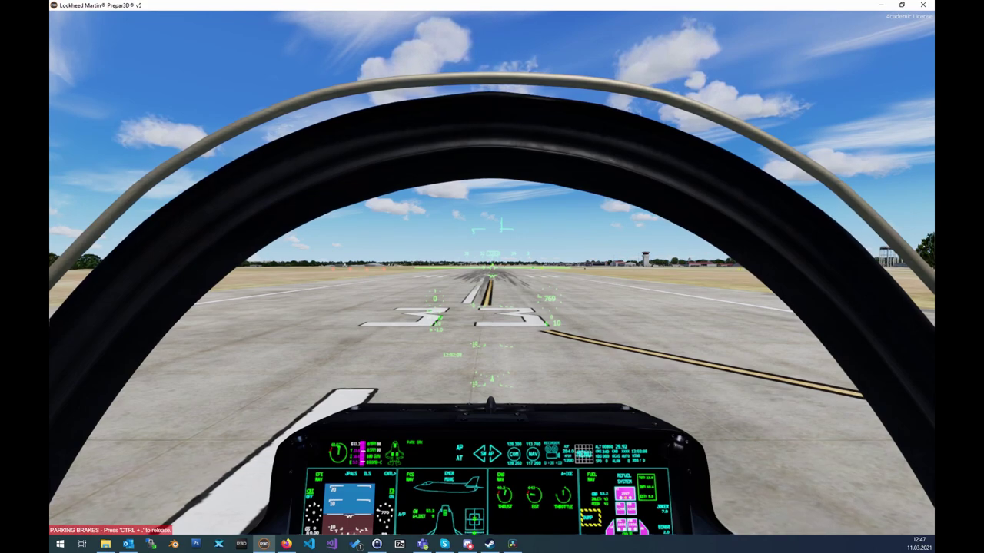
- In Prepar3D, turn on the Honeycomb add-on's Show Bindings option for BFC_Throttle
click(430, 17)
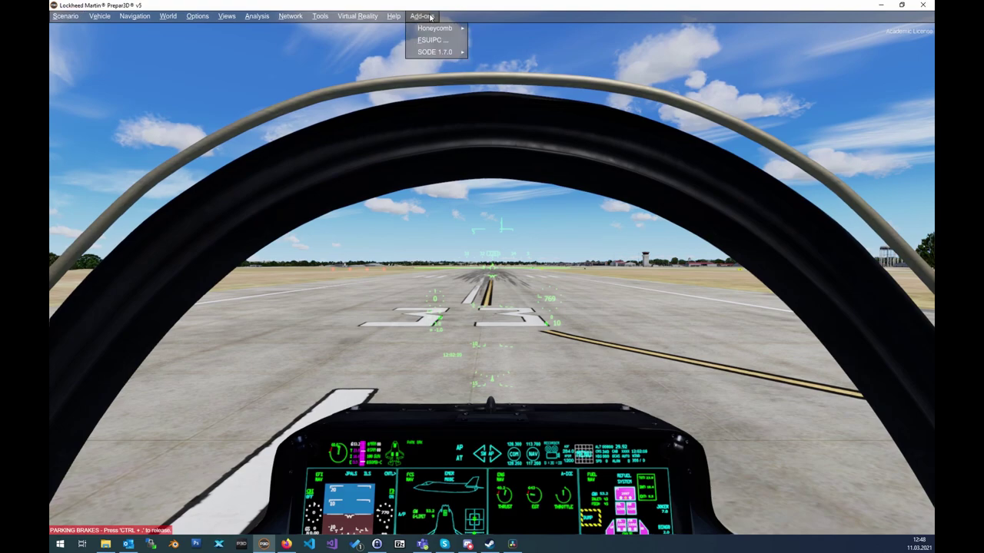
mouse_move(441, 29)
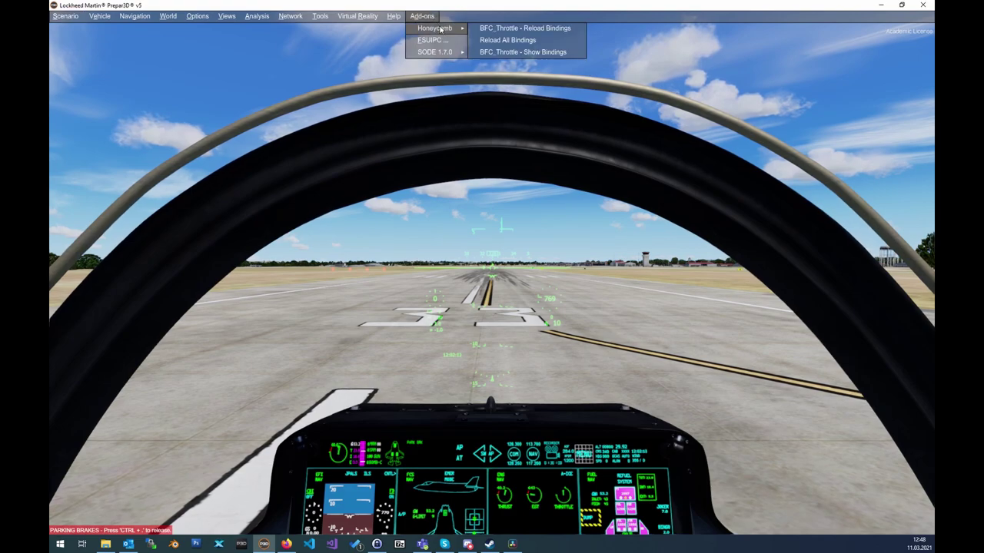
click(575, 52)
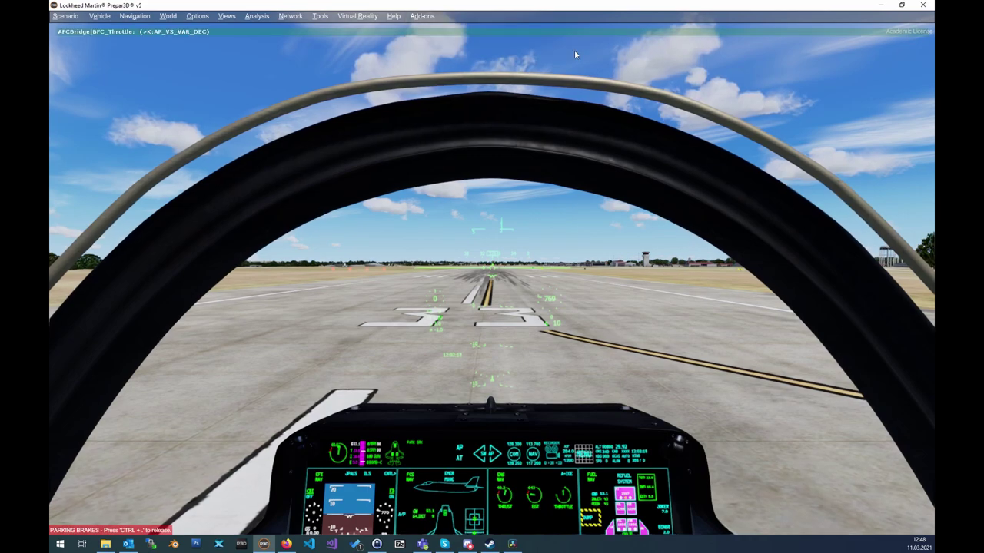